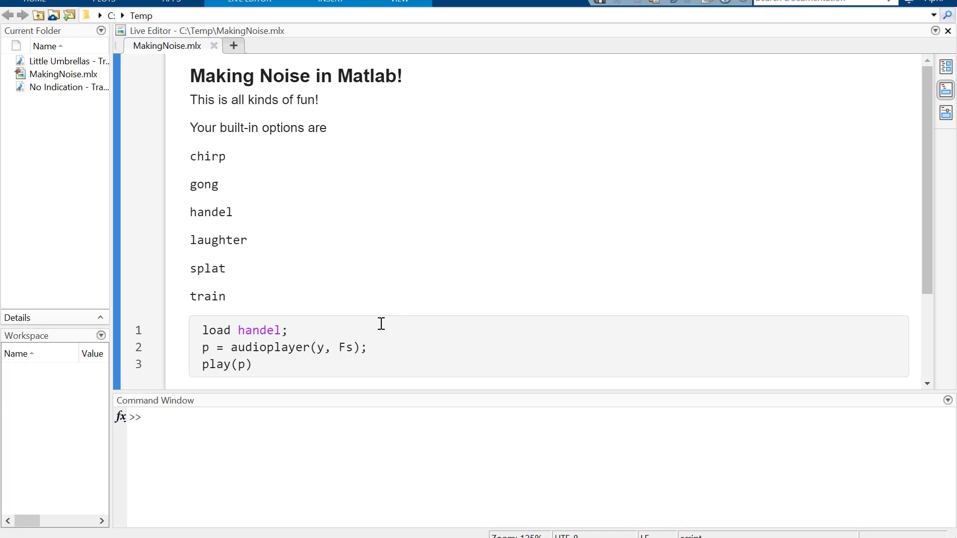
- Run the live script so load handel, audioplayer and play execute and Fs, y, p fill the workspace
click(348, 327)
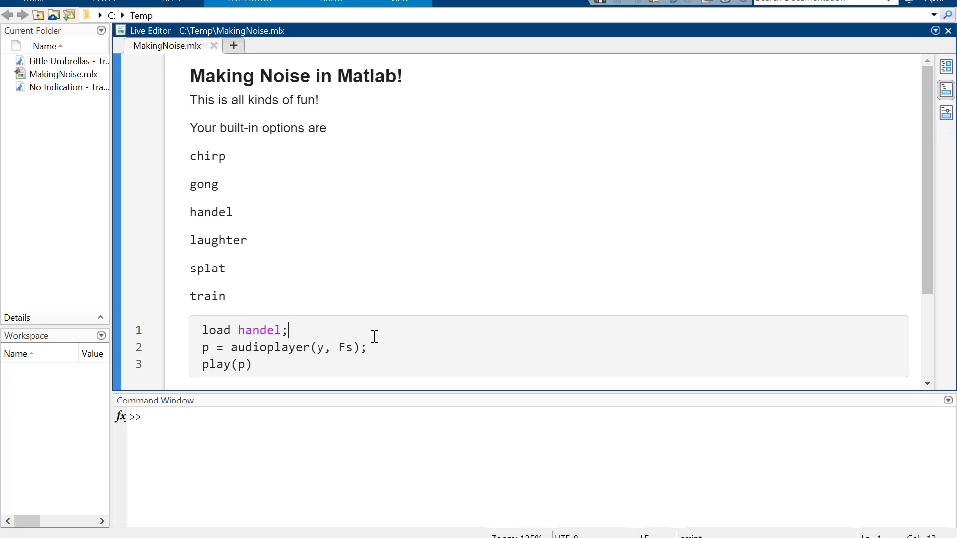
key(ctrl+Return)
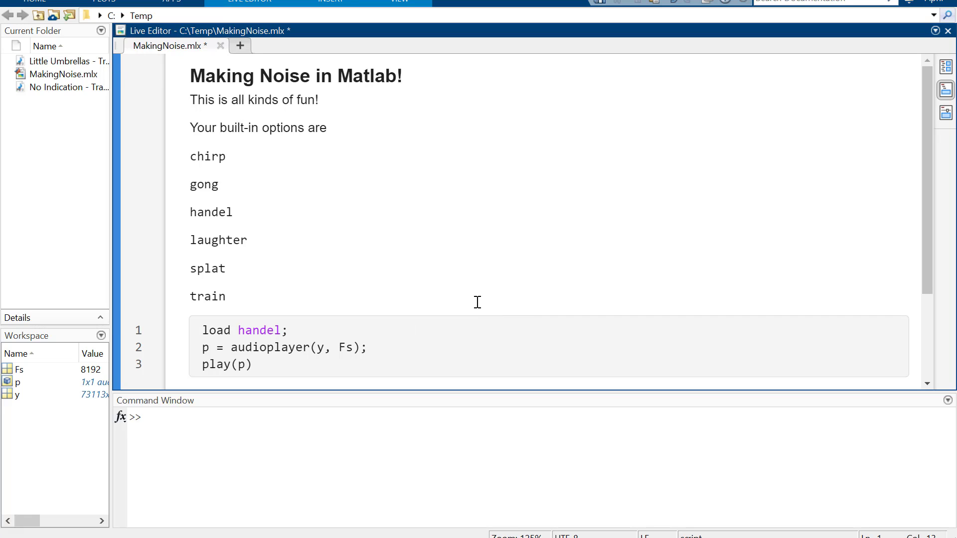
click(273, 443)
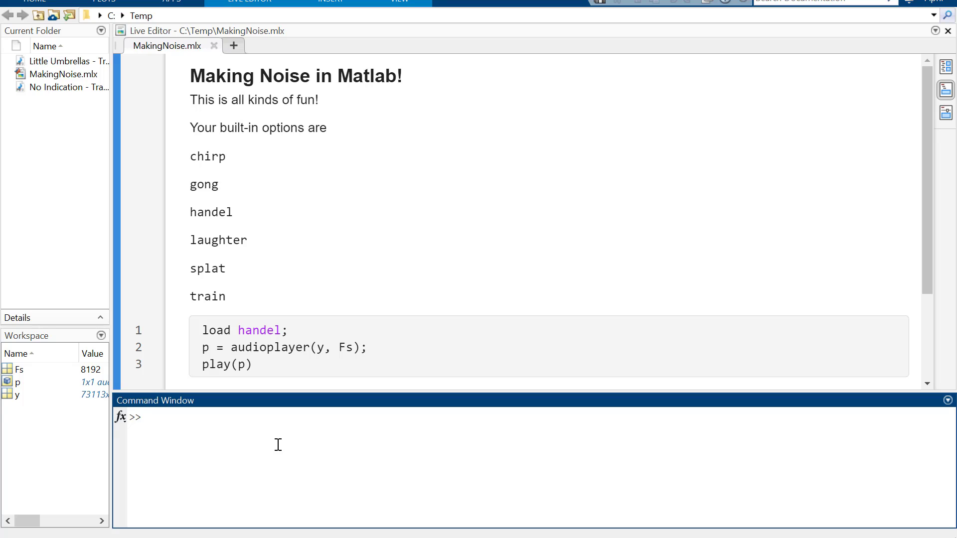
key(Return)
key(Return)
- Replace handel with chirp on the load line, accepting the chirp completion
double_click(256, 330)
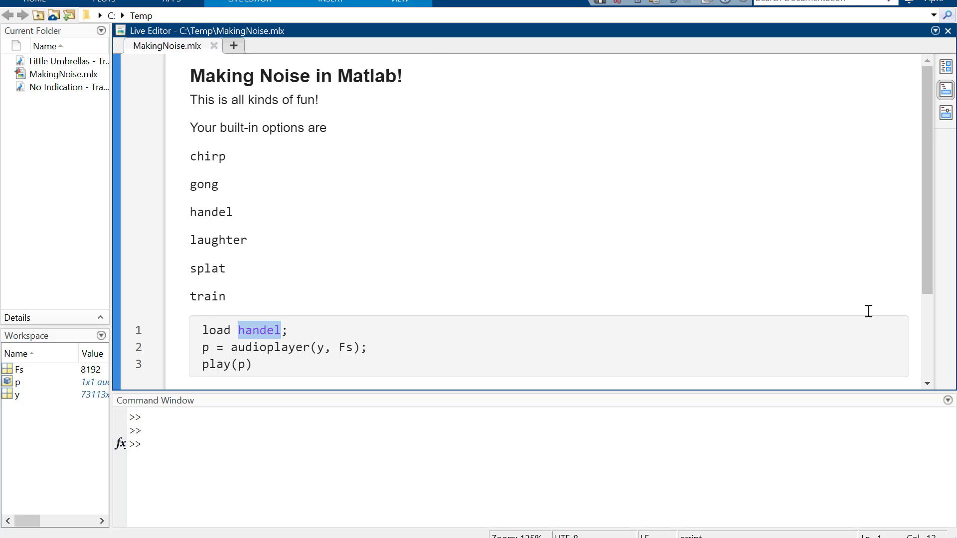
text(chirp)
key(Tab)
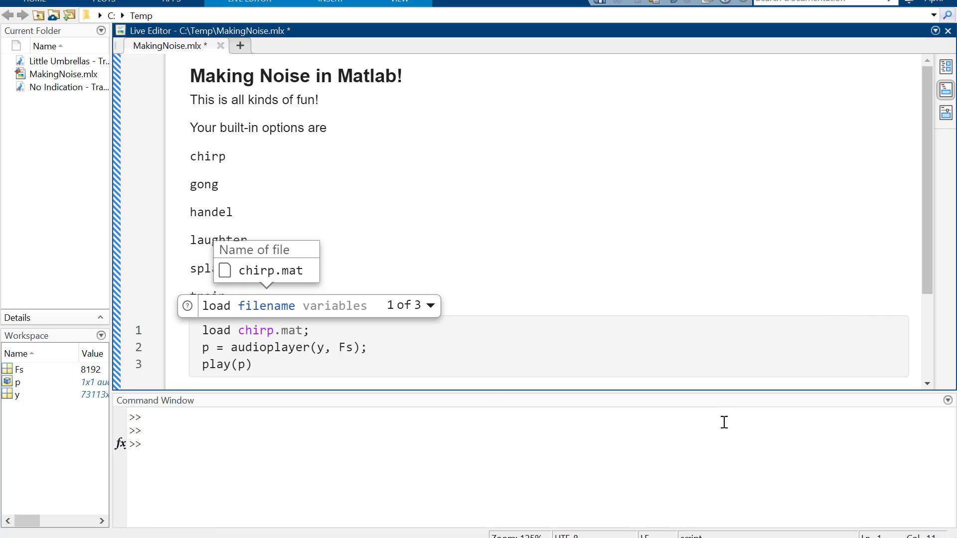
key(Escape)
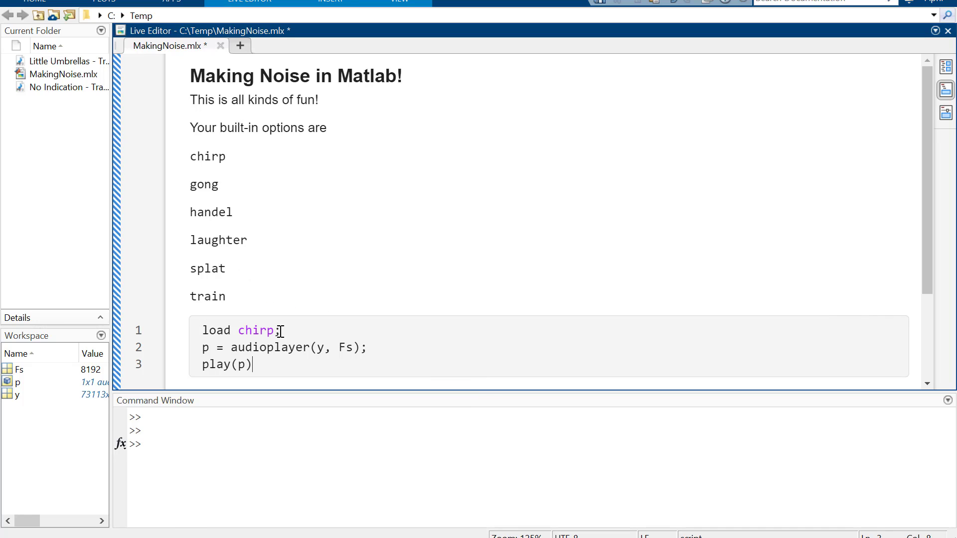
- Add a clc,clear first line, comment out the audioplayer and play lines, and rerun
click(206, 348)
key(Return)
text(lc,clear)
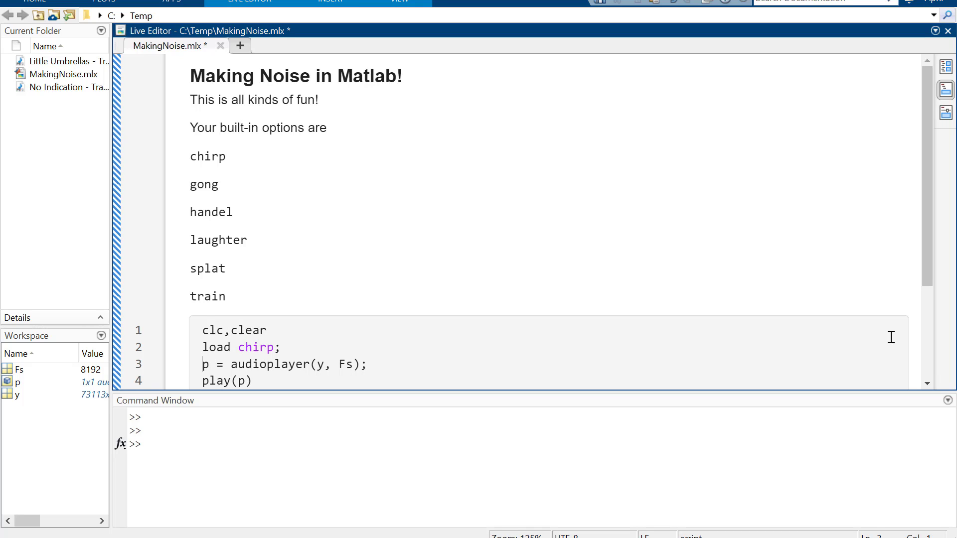
text(%)
key(Down)
text(%)
key(F5)
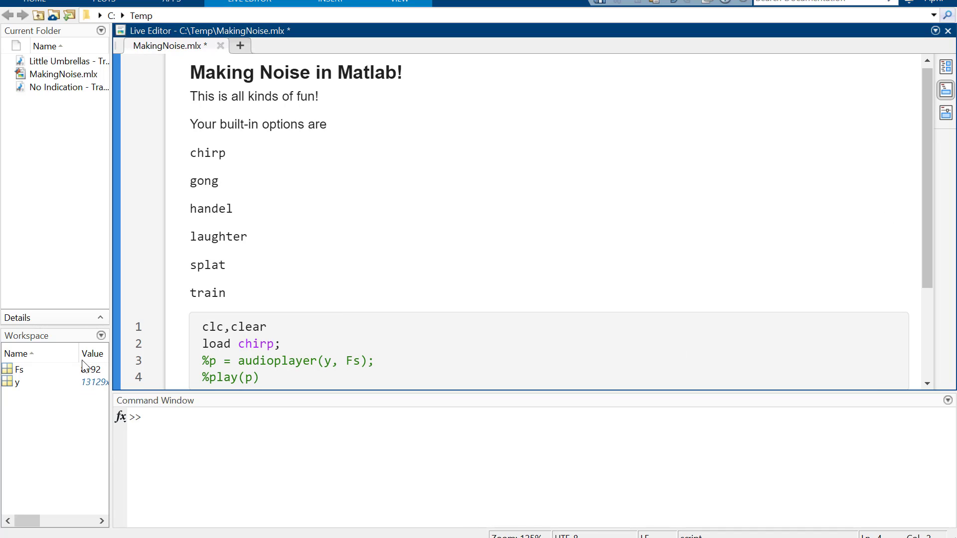
- Inspect the 13129x1 chirp samples in y in the Variable Editor, then close it
double_click(18, 382)
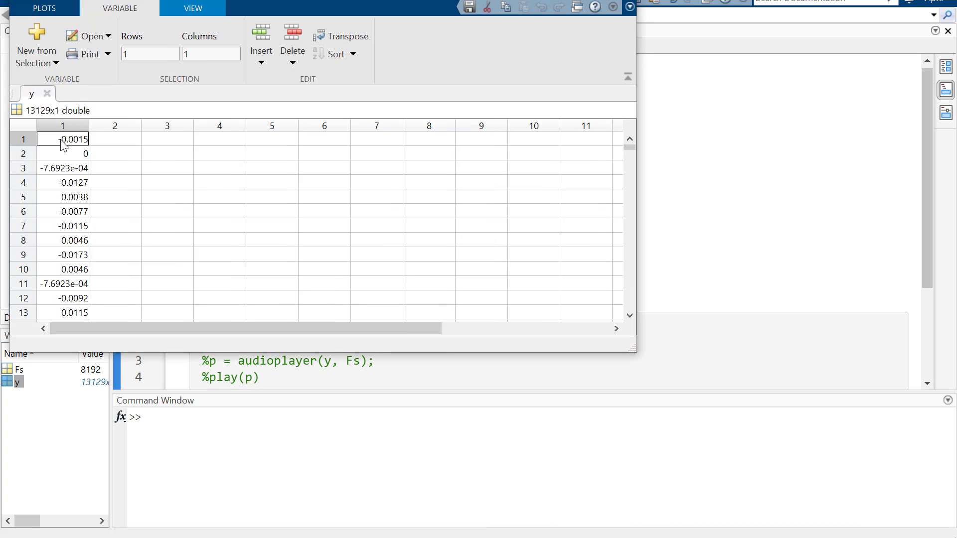
scroll(75, 195, down, 2)
scroll(75, 217, down, 6)
scroll(74, 225, down, 9)
scroll(67, 247, down, 7)
scroll(63, 254, down, 7)
scroll(63, 253, down, 8)
scroll(63, 253, down, 9)
click(629, 6)
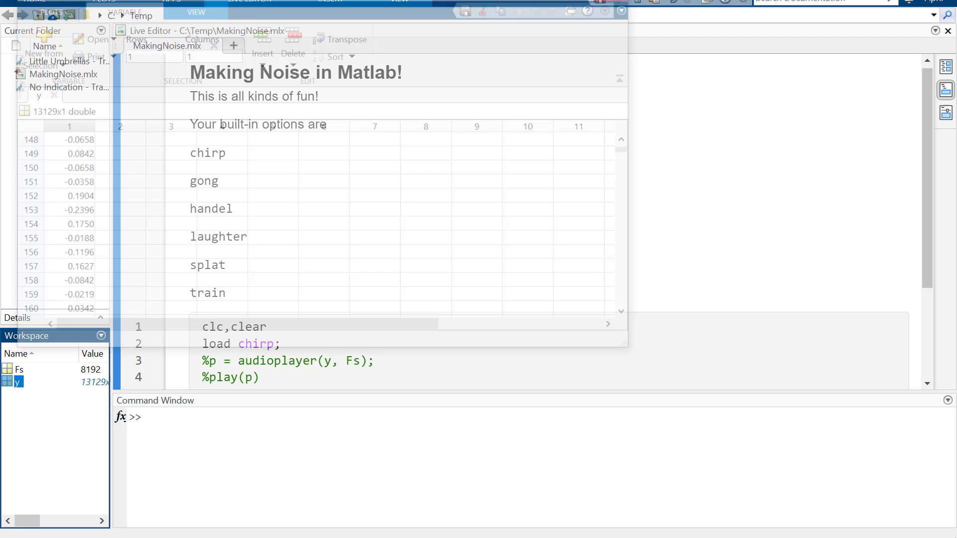
- Add plot(y) below load chirp and run the section to draw the chirp waveform
click(312, 343)
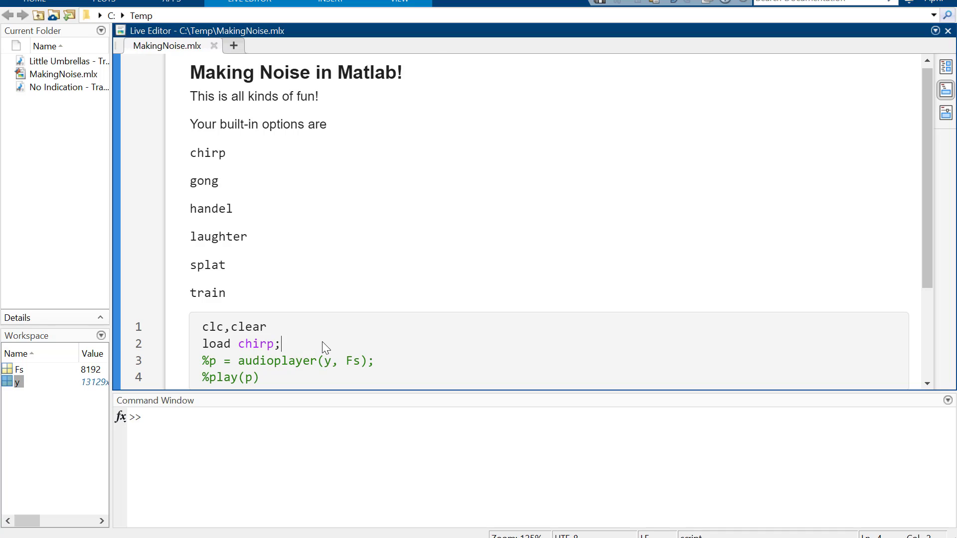
key(Return)
text(plot(y)
key(ctrl+Return)
scroll(349, 217, down, 2)
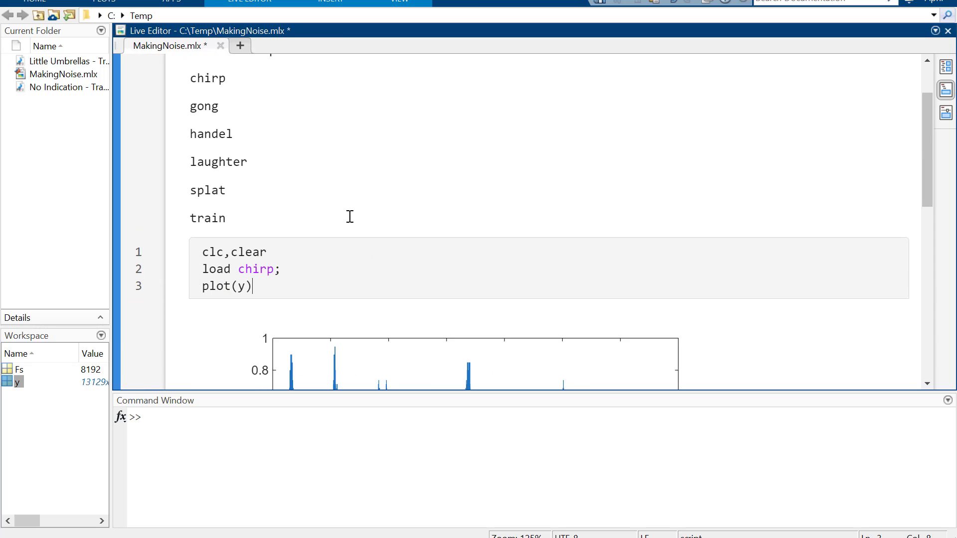
scroll(344, 230, down, 2)
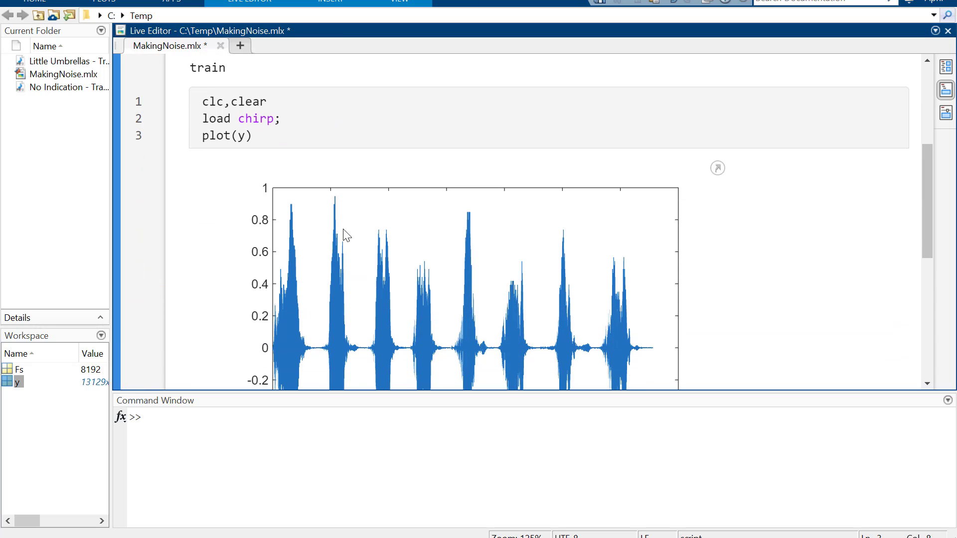
scroll(314, 240, down, 2)
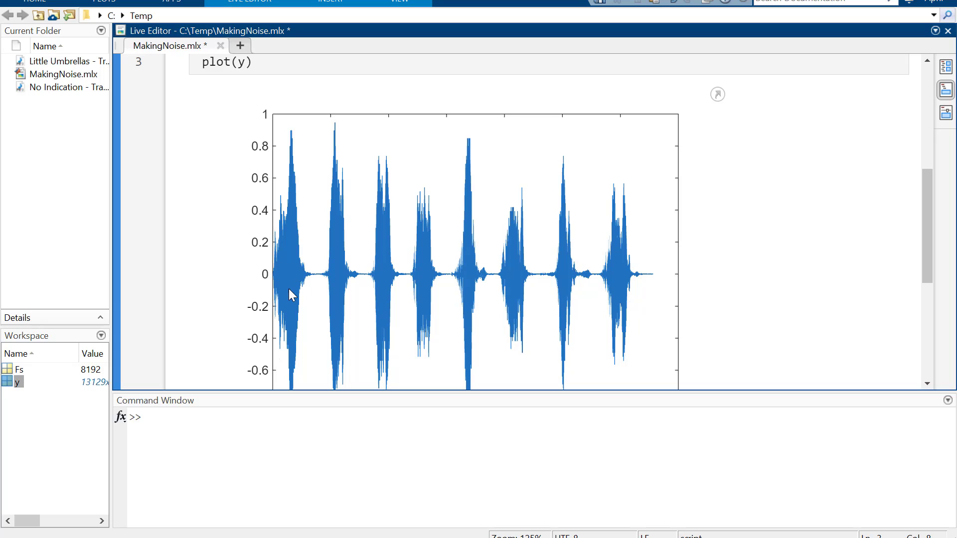
scroll(289, 285, up, 2)
scroll(289, 285, up, 2)
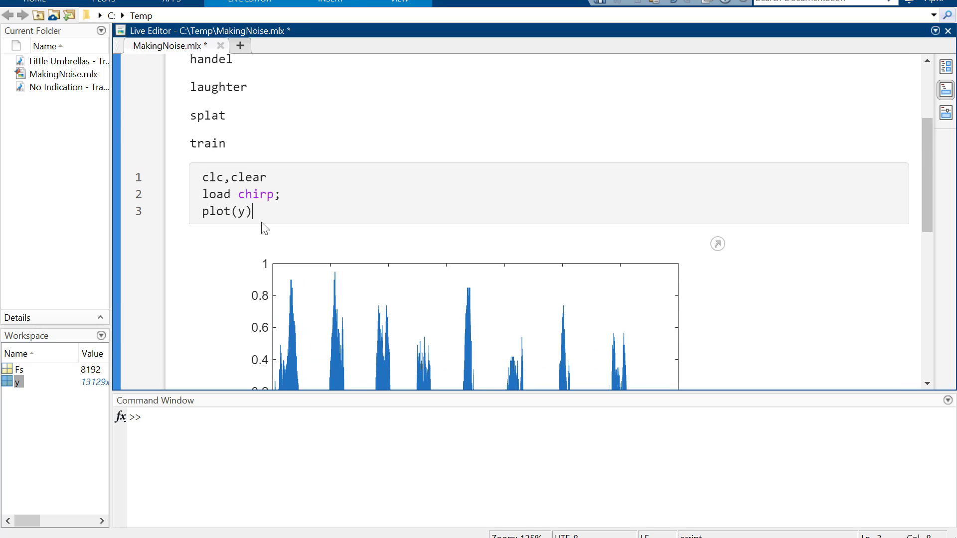
- Change load chirp back to load handel, rerun to plot the handel waveform, and check Fs
double_click(257, 194)
text(h)
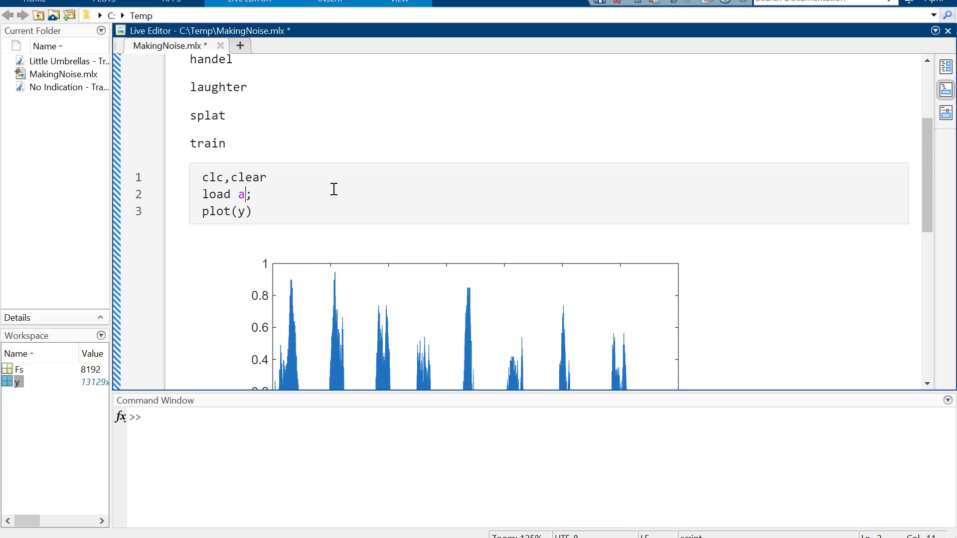
text(andel)
key(ctrl+Return)
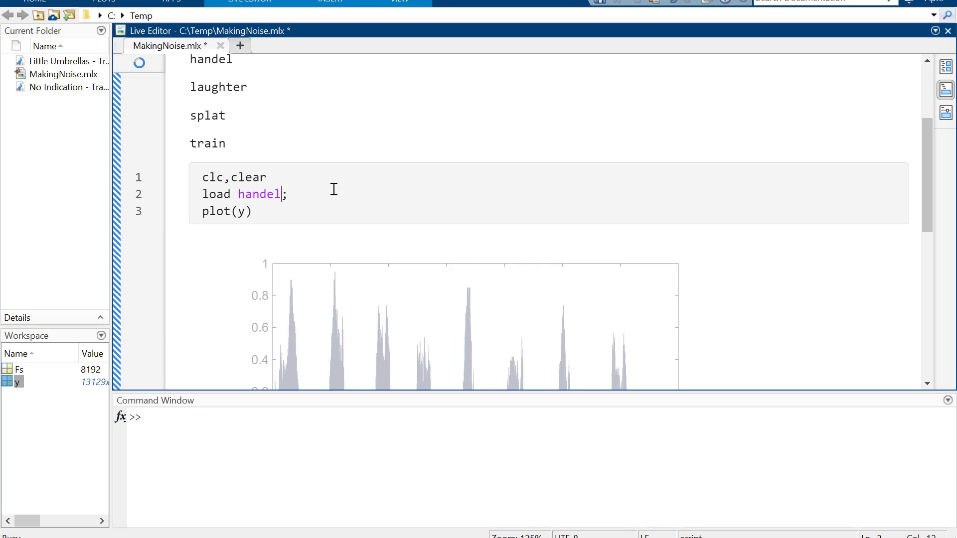
scroll(385, 144, down, 2)
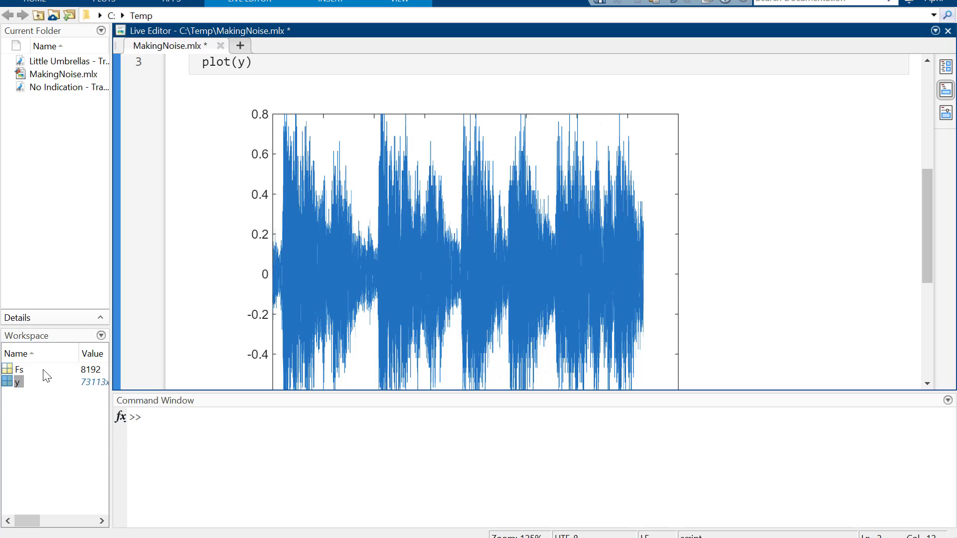
click(23, 371)
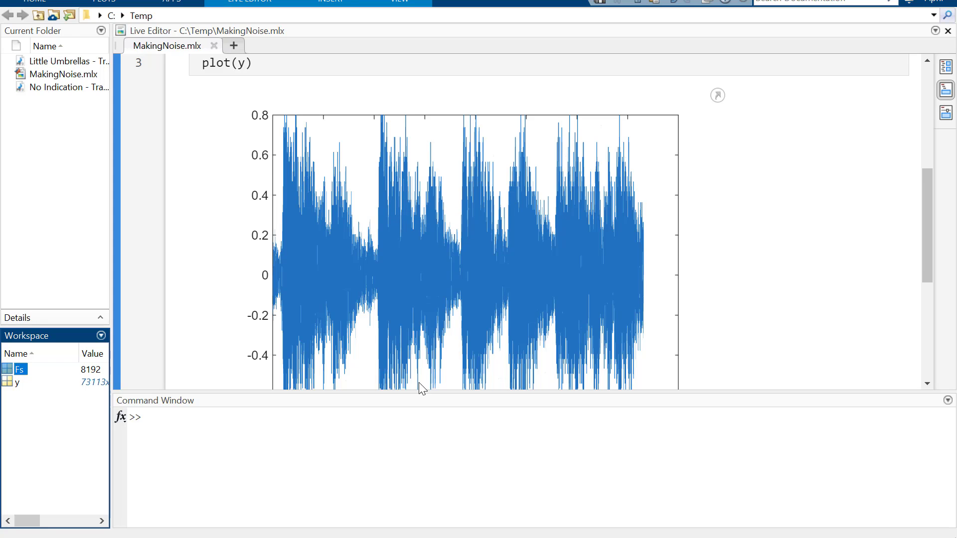
scroll(337, 274, up, 5)
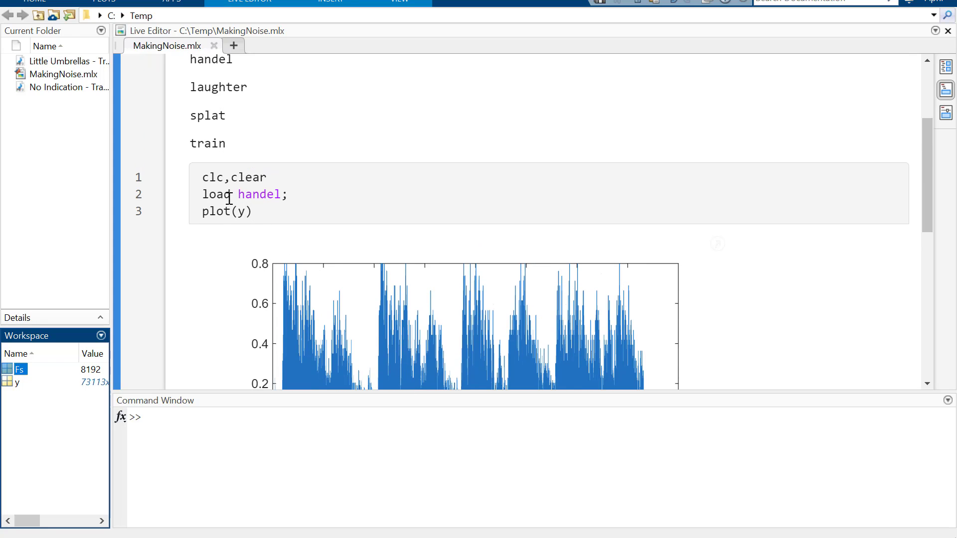
- Delete the plot(y) line and rerun so the waveform plot disappears
drag(202, 211, 265, 211)
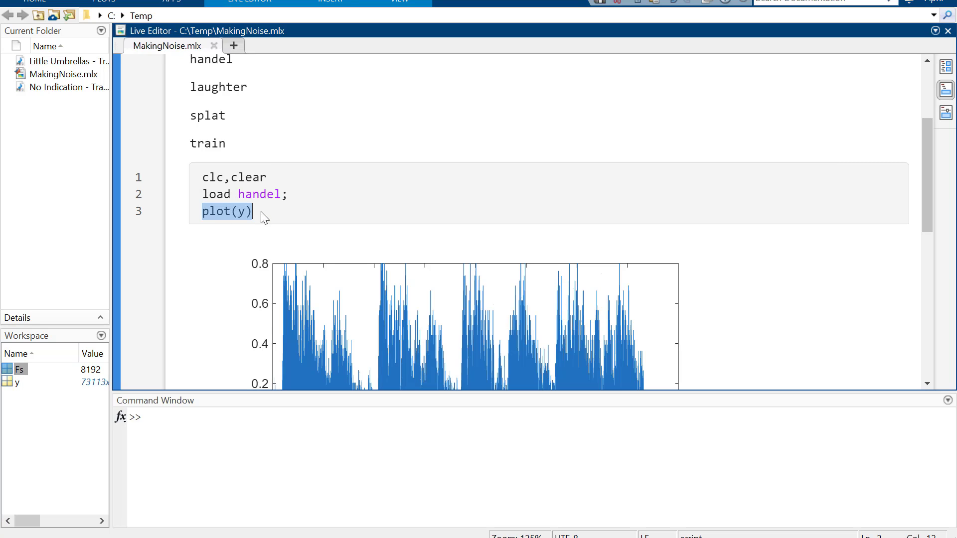
key(BackSpace)
key(BackSpace)
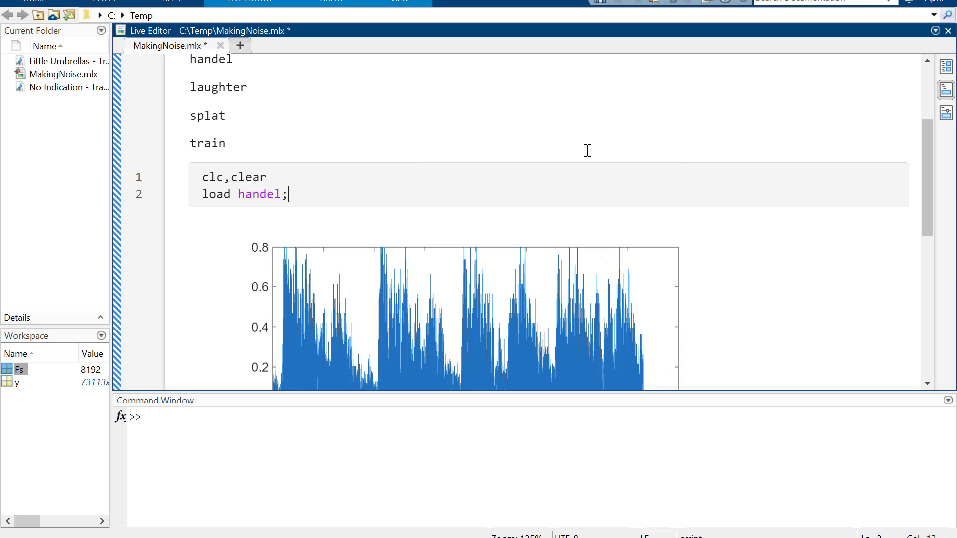
key(ctrl+Return)
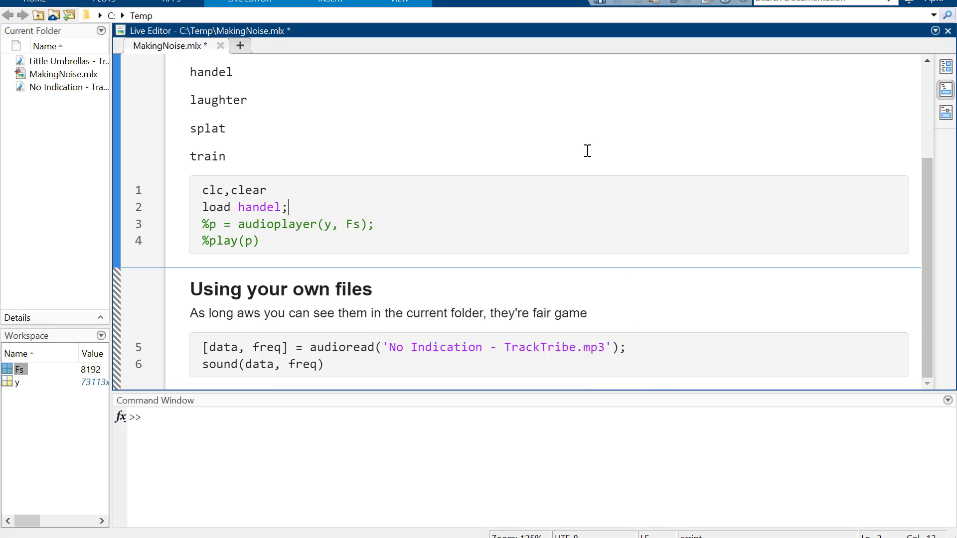
- Uncomment p = audioplayer(y, Fs) and play(p) and run the section to play handel
click(209, 225)
key(BackSpace)
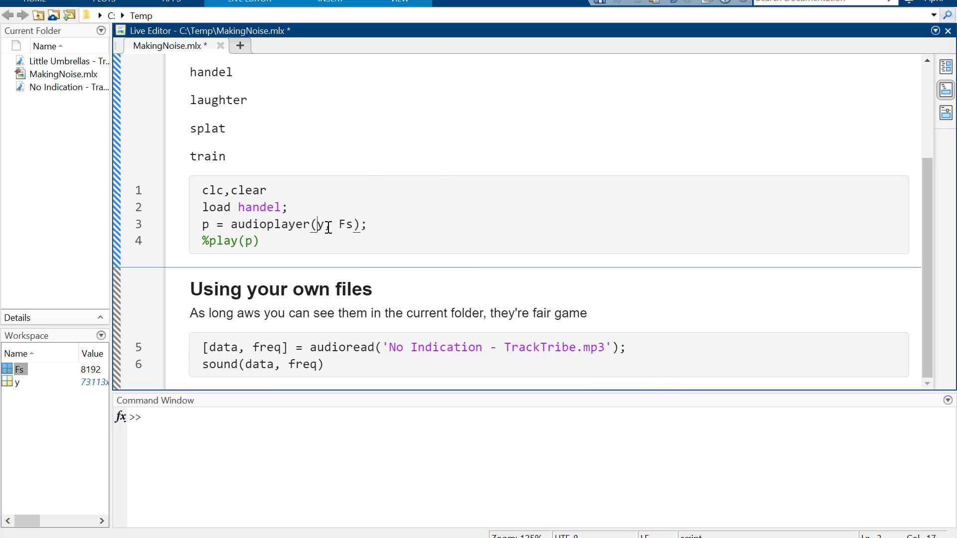
drag(339, 224, 353, 225)
click(211, 241)
key(ctrl+Return)
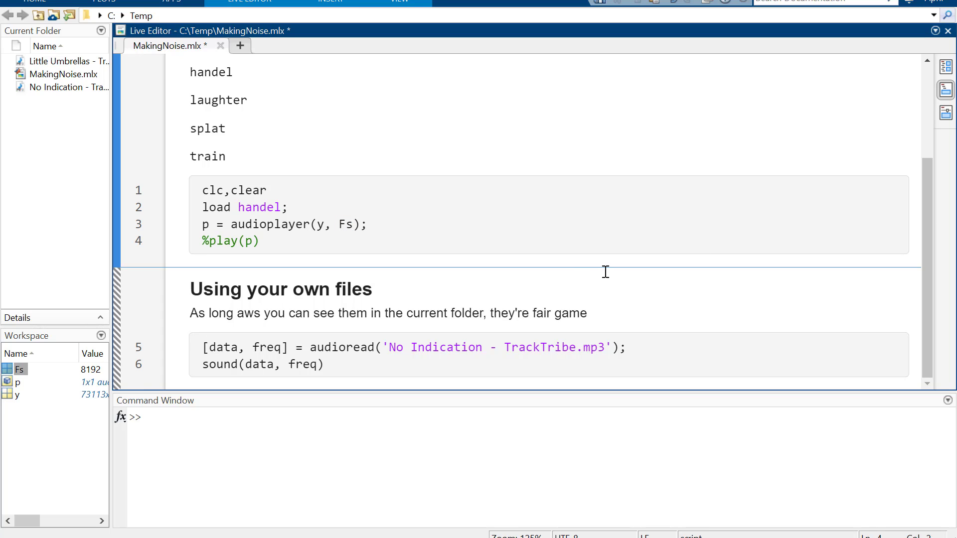
scroll(496, 244, up, 4)
scroll(321, 318, up, 2)
scroll(274, 339, down, 1)
scroll(273, 338, down, 1)
key(BackSpace)
key(ctrl+Return)
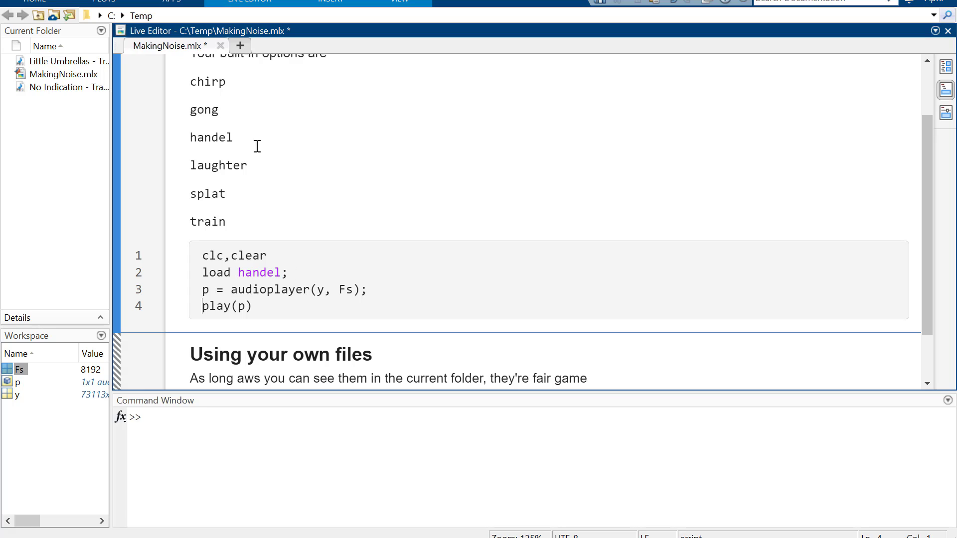
- Try the player at Fs/2 and Fs*2, then restore the original sample rate Fs
click(353, 290)
text(/2)
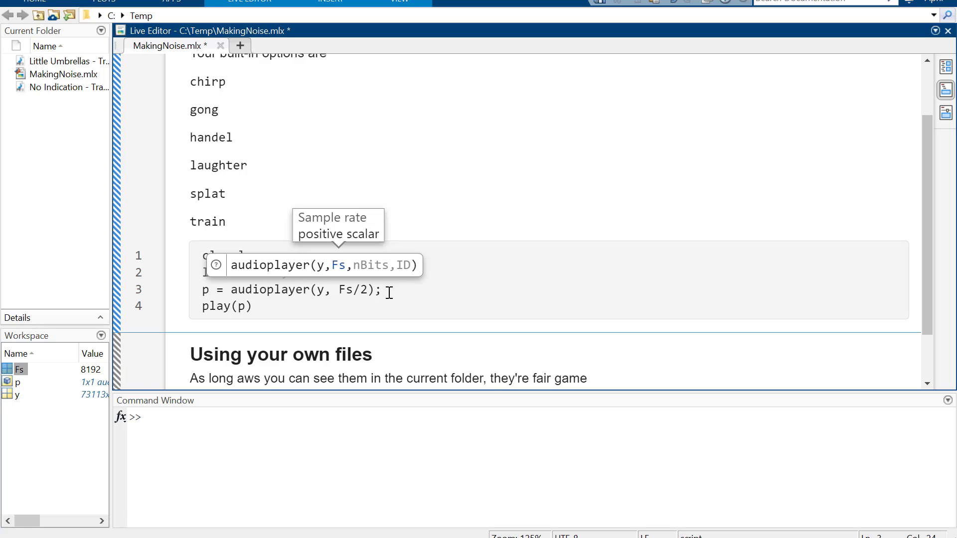
key(ctrl+Return)
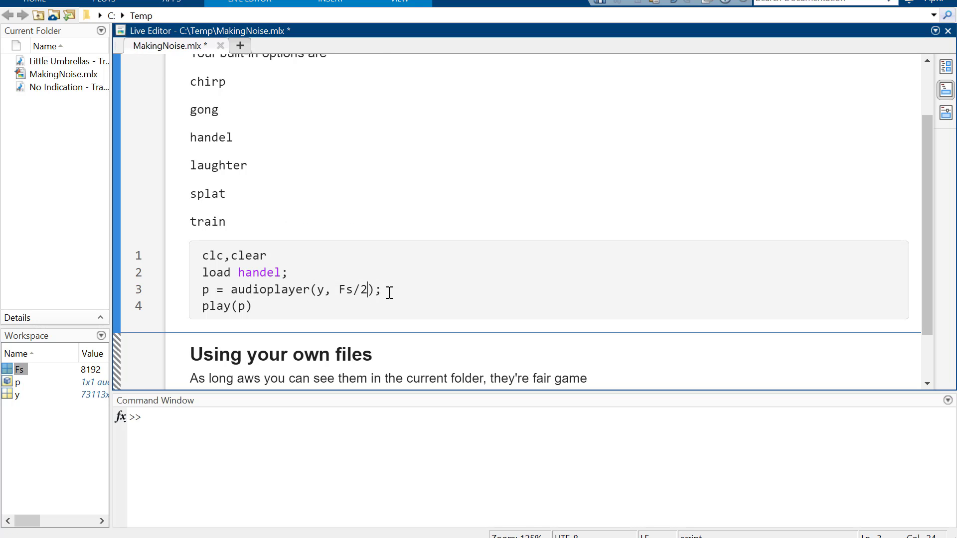
key(BackSpace)
key(BackSpace)
text(*2)
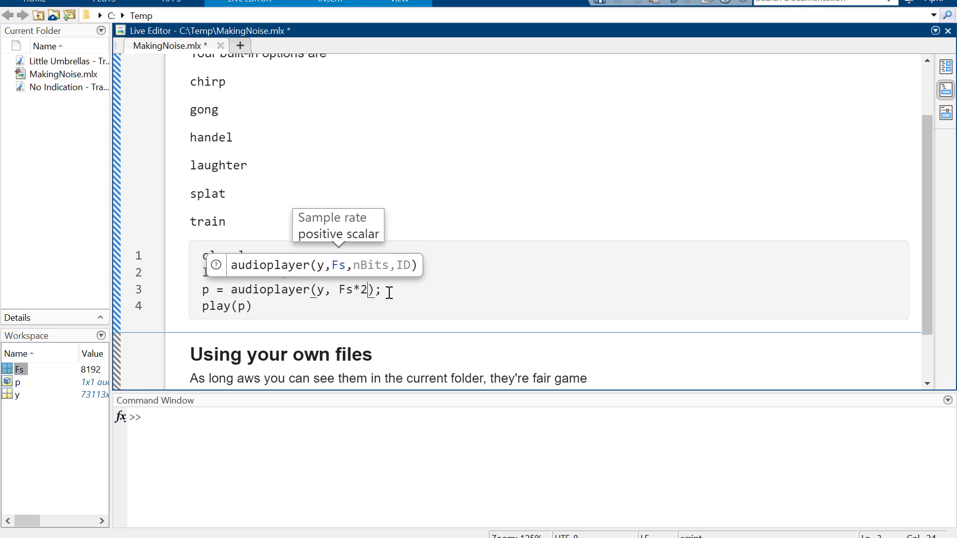
key(ctrl+Return)
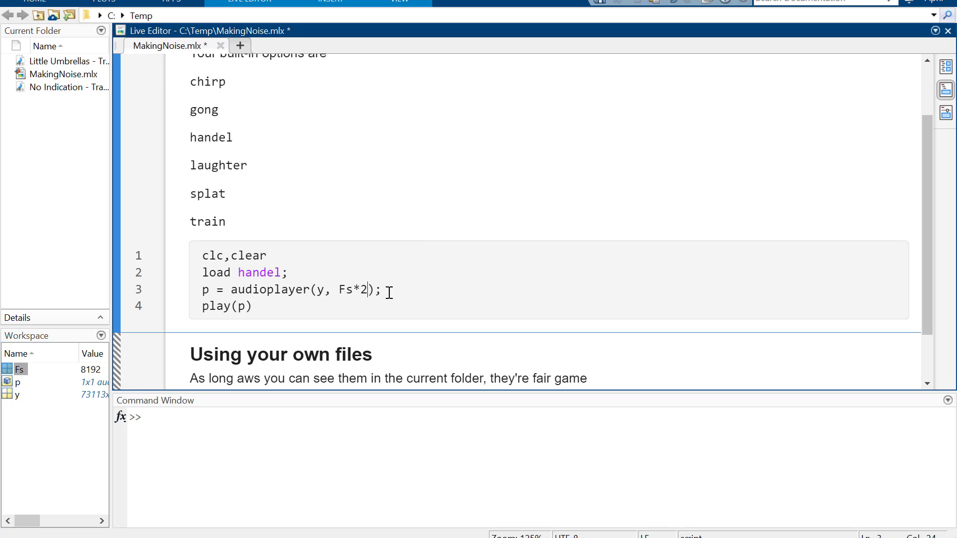
key(BackSpace)
key(BackSpace)
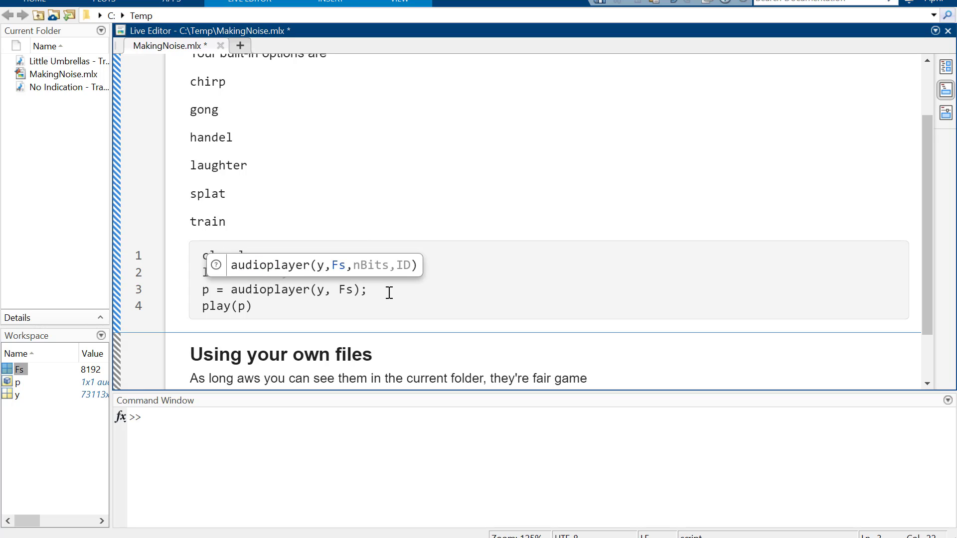
- Paste gong then chirp into the load line from the sound list and play chirp
click(452, 238)
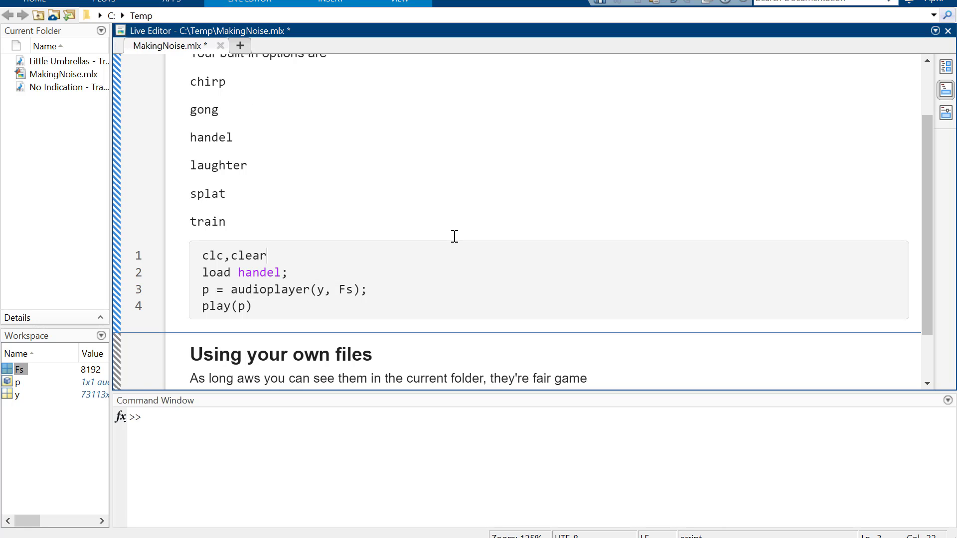
double_click(204, 109)
key(ctrl+c)
double_click(258, 272)
key(ctrl+v)
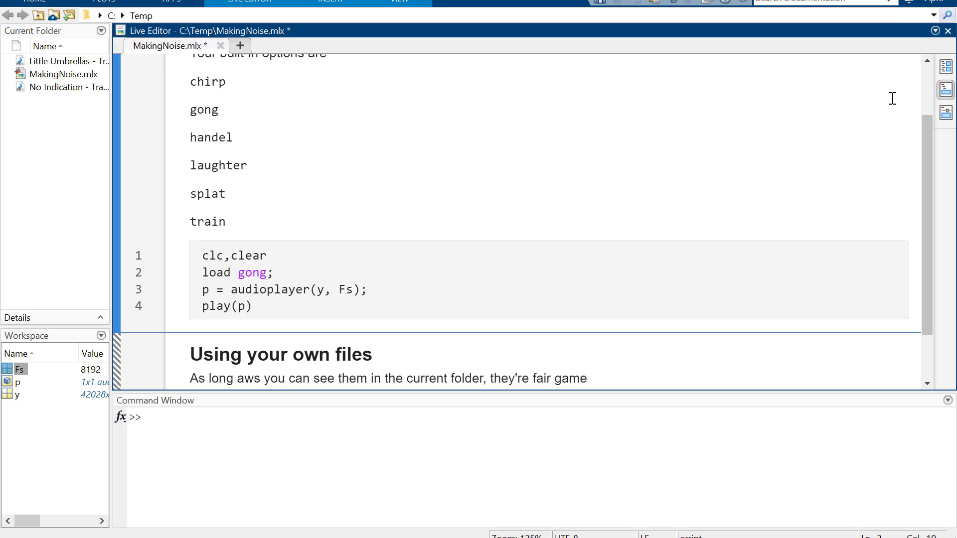
double_click(203, 81)
key(ctrl+c)
double_click(258, 272)
key(ctrl+v)
key(ctrl+Return)
- Swap the loaded sound to laughter and then splat, running the section to play each
double_click(212, 166)
key(ctrl+c)
double_click(255, 272)
key(ctrl+v)
key(ctrl+Return)
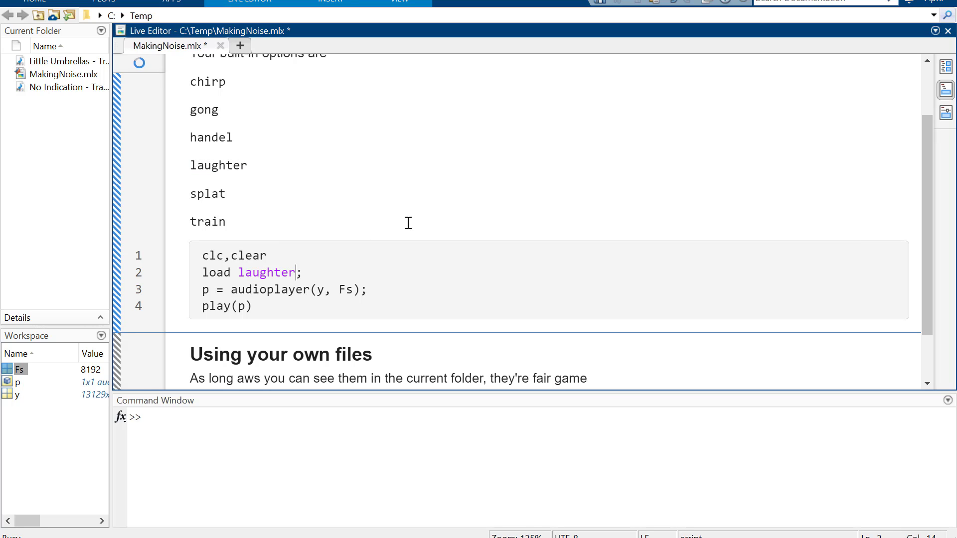
double_click(215, 193)
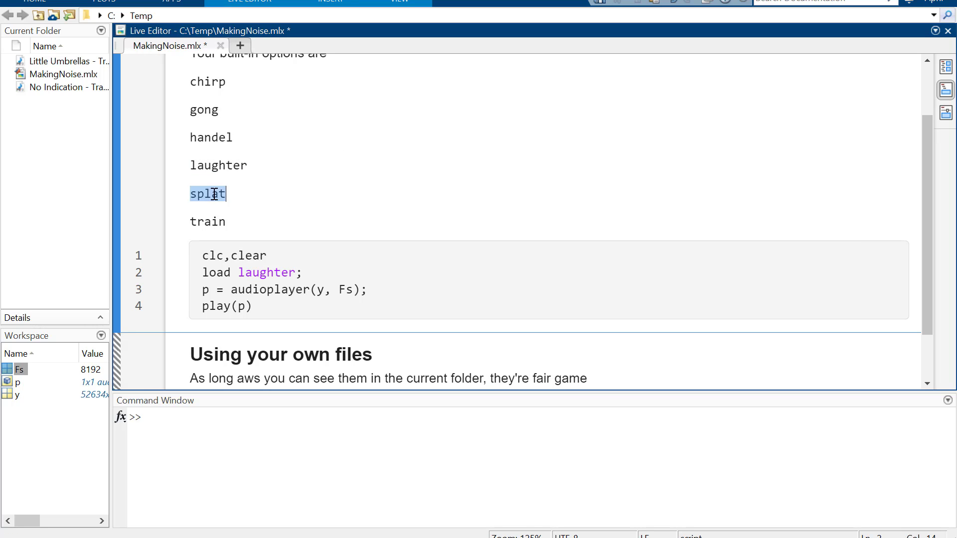
key(ctrl+c)
double_click(267, 273)
key(ctrl+v)
key(ctrl+Return)
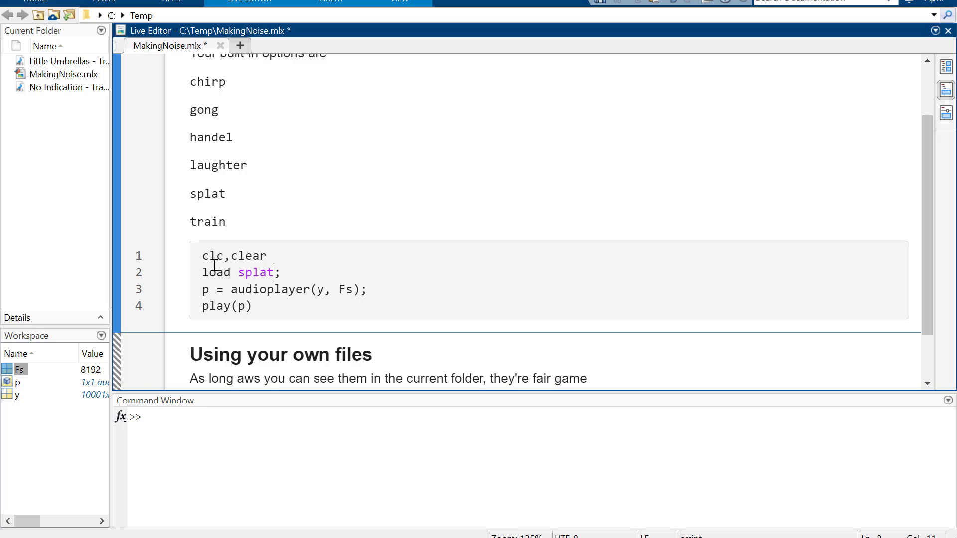
- Replace splat with train on the load line
click(203, 222)
click(312, 291)
double_click(209, 222)
key(ctrl+c)
double_click(255, 273)
key(ctrl+v)
scroll(524, 205, down, 2)
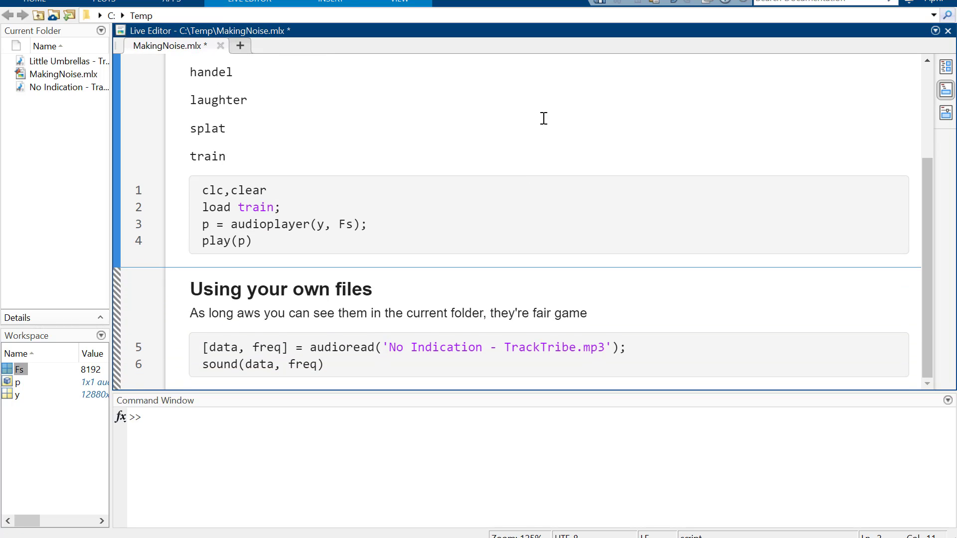
- Correct 'aws' to 'as' in the paragraph and widen the Current Folder list to show full mp3 names
click(258, 313)
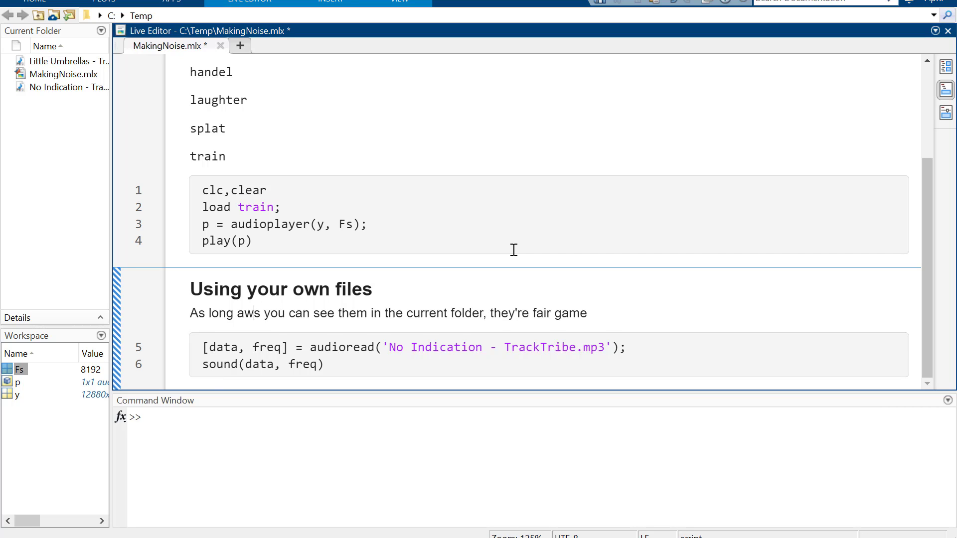
key(BackSpace)
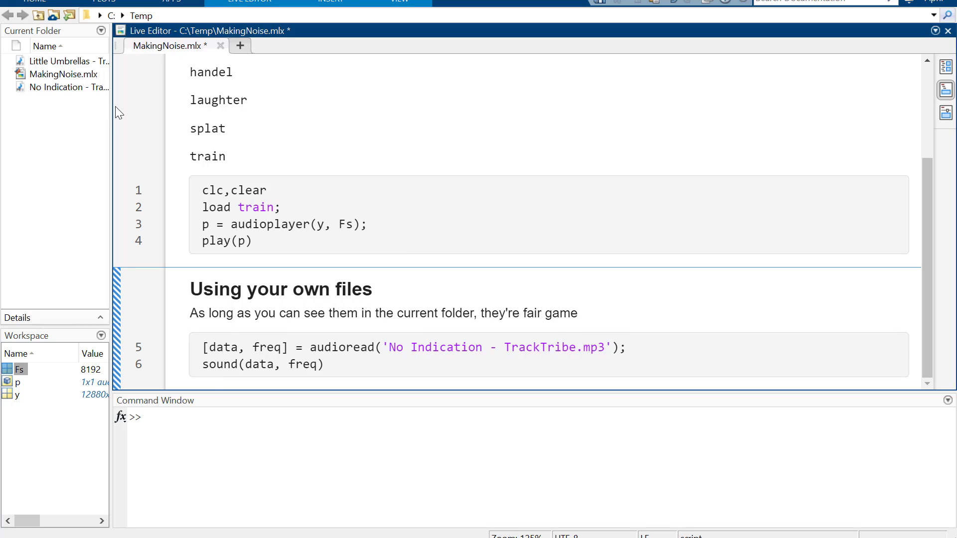
drag(111, 110, 183, 109)
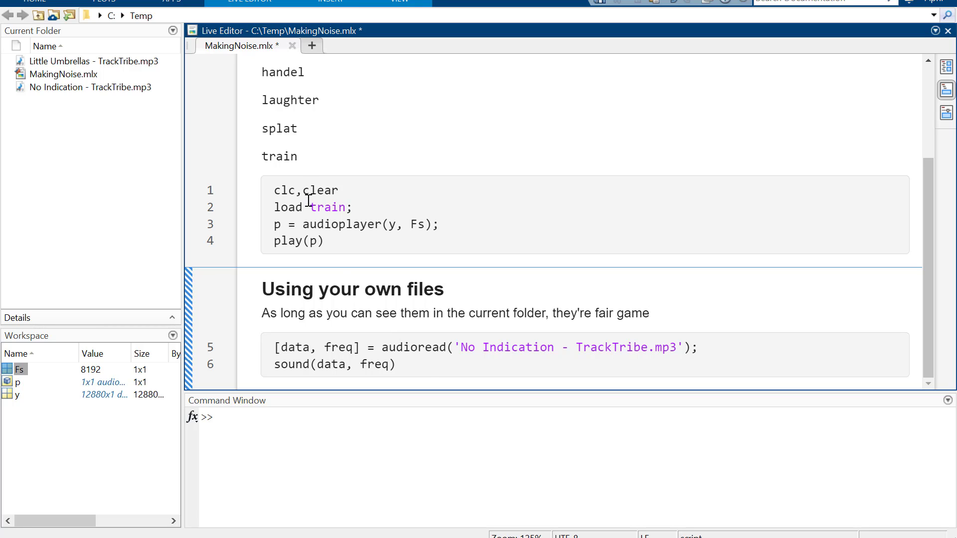
- Highlight load train, audioread, audioplayer and sound in turn to point them out
drag(357, 208, 270, 209)
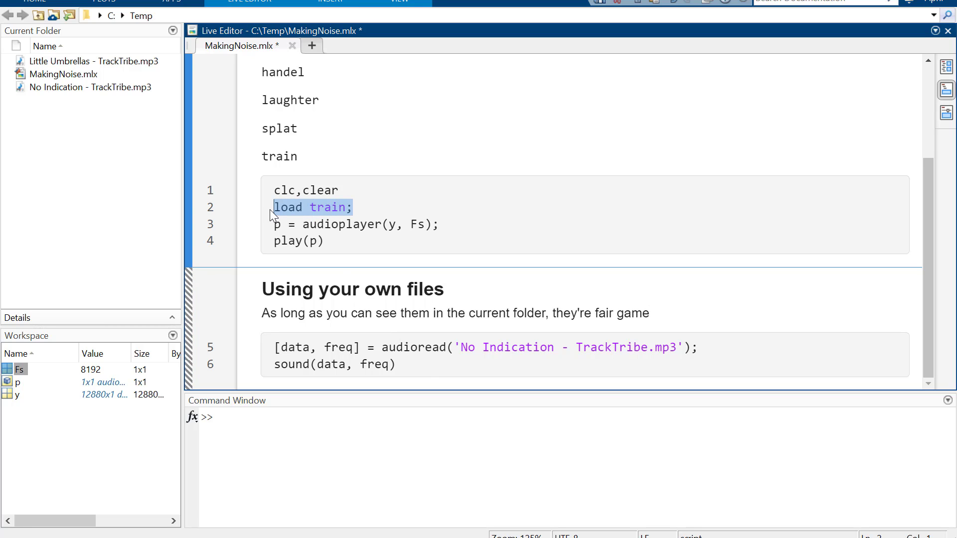
double_click(404, 347)
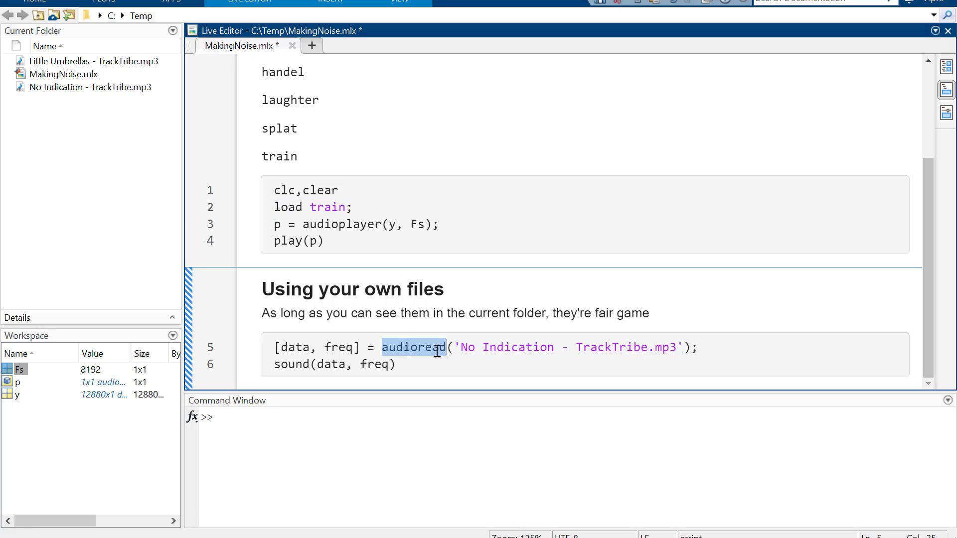
double_click(346, 224)
double_click(292, 364)
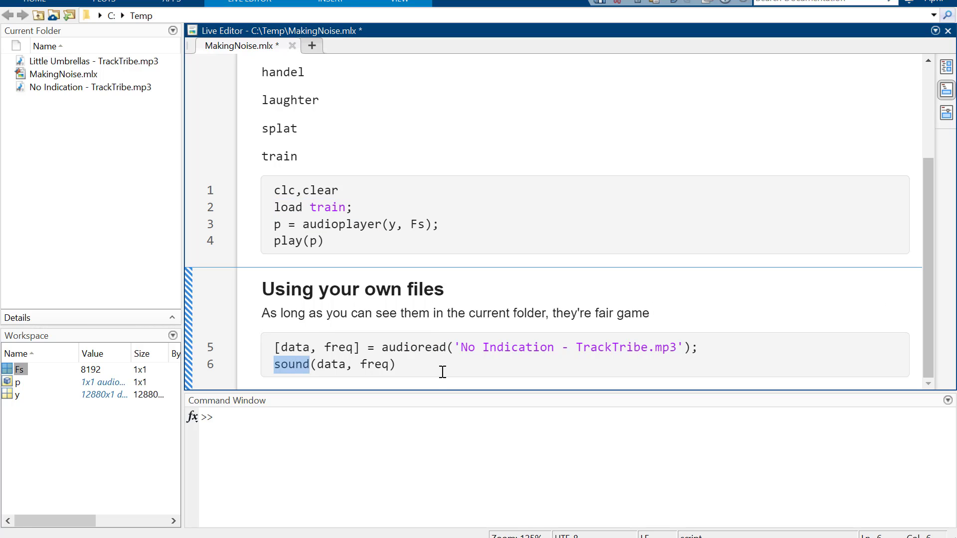
click(442, 367)
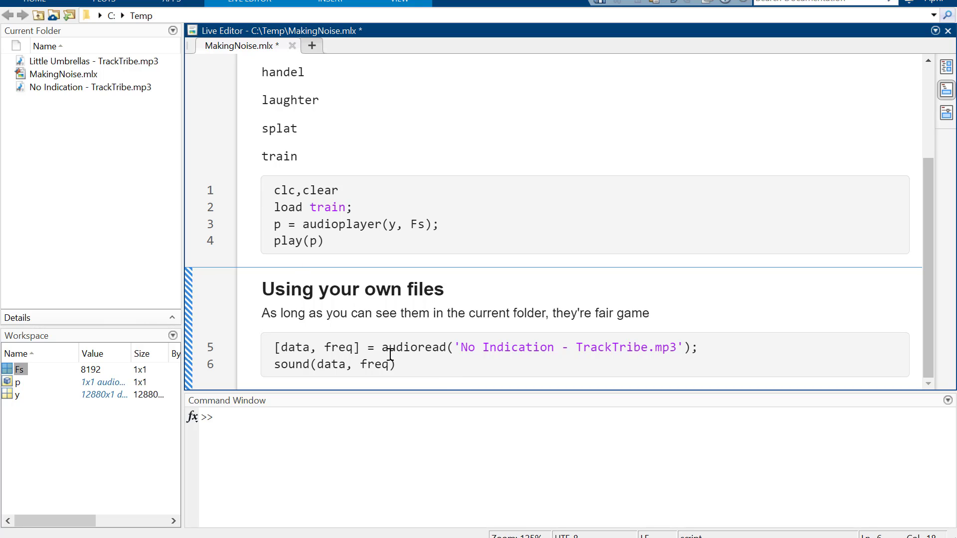
- Rename data and freq to skuzz and bucket on the audioread line 5
drag(461, 347, 677, 348)
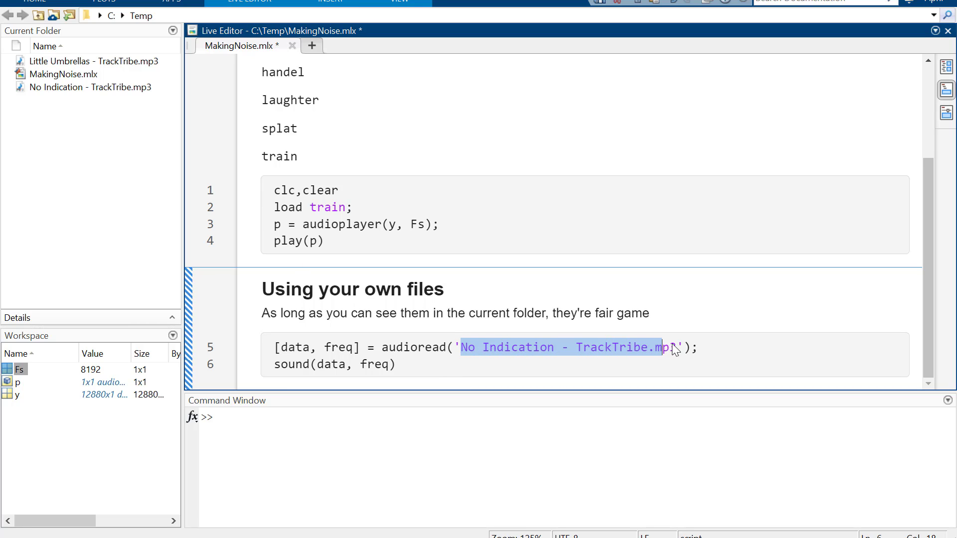
double_click(299, 348)
double_click(332, 348)
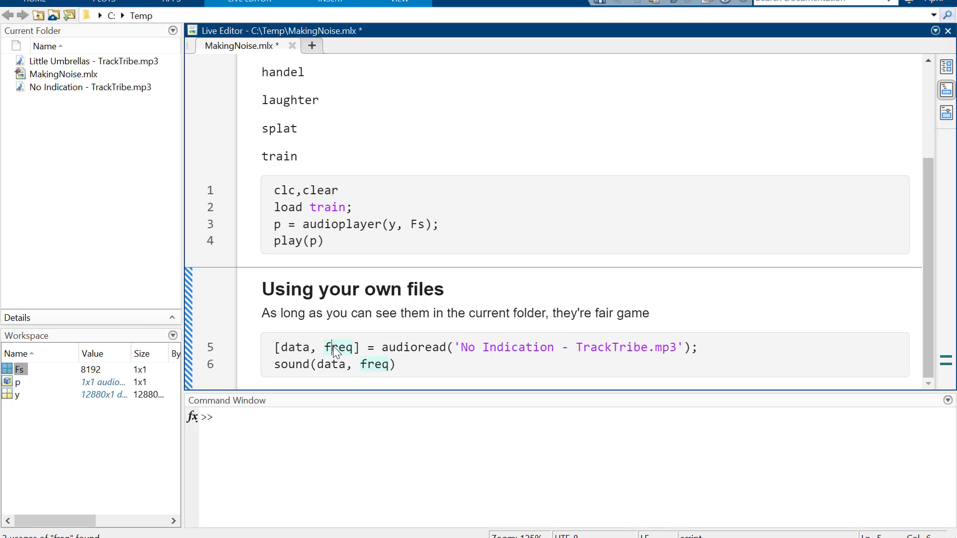
double_click(292, 347)
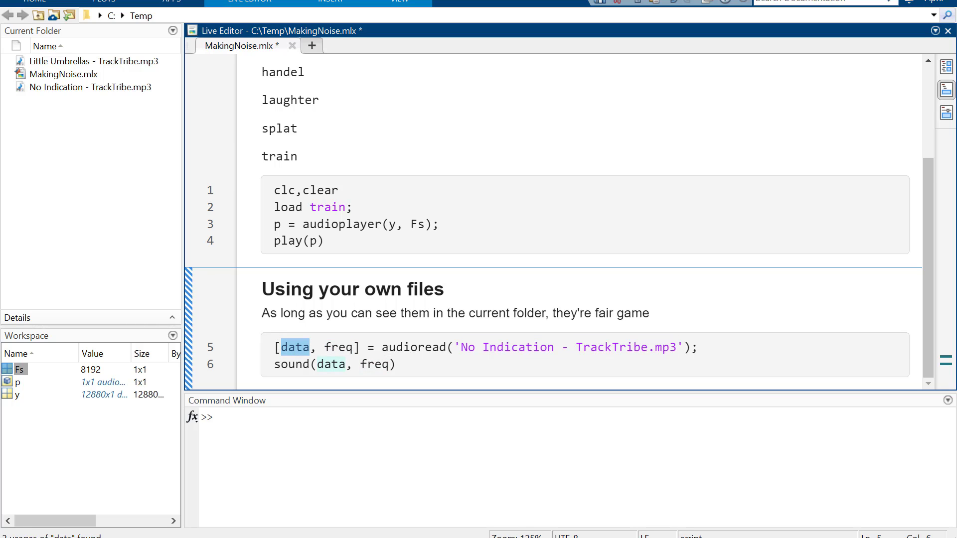
text(skuzz)
double_click(340, 347)
text(bucket)
click(361, 364)
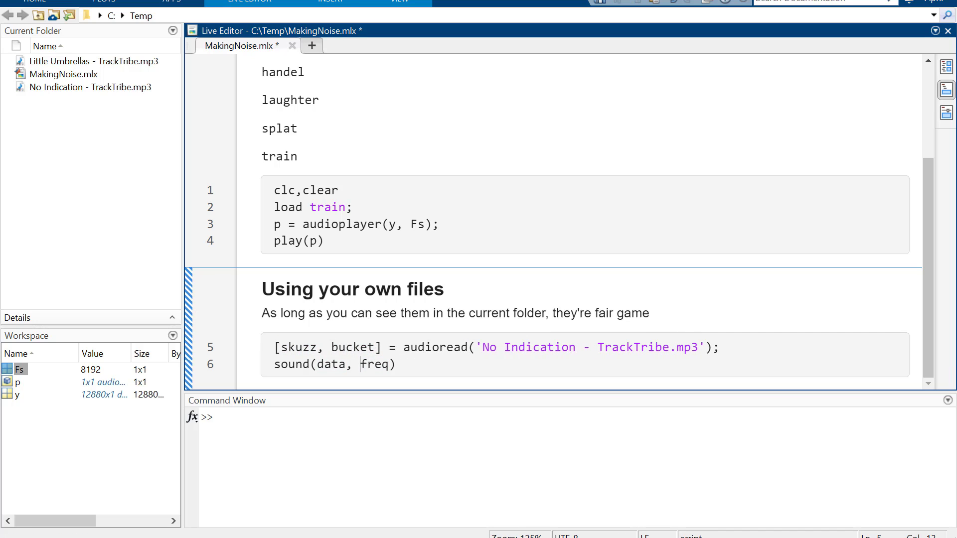
- Rename the sound(data, freq) arguments to skuzz and bucket and run the section to play the song
double_click(332, 364)
text(skuuz)
key(BackSpace)
key(BackSpace)
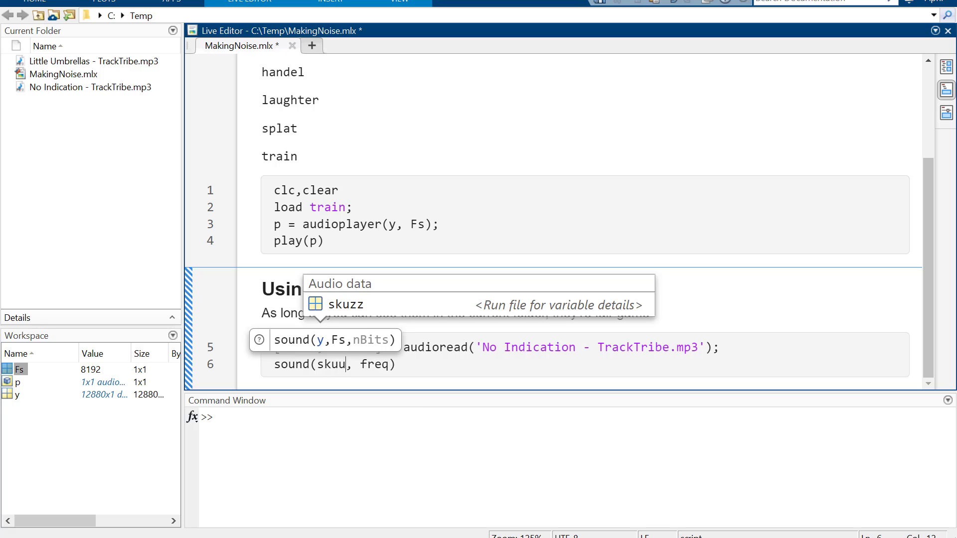
text(zz)
click(397, 364)
double_click(383, 365)
text(bucket)
key(Escape)
key(Up)
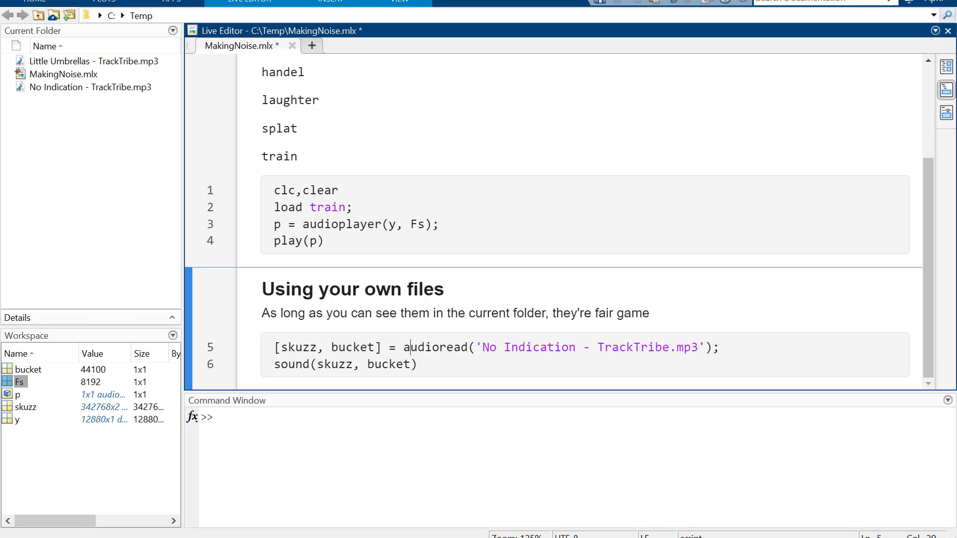
- Lower the system playback volume and save the script
key(XF86AudioLowerVolume)
key(XF86AudioLowerVolume)
key(XF86AudioLowerVolume)
key(XF86AudioLowerVolume)
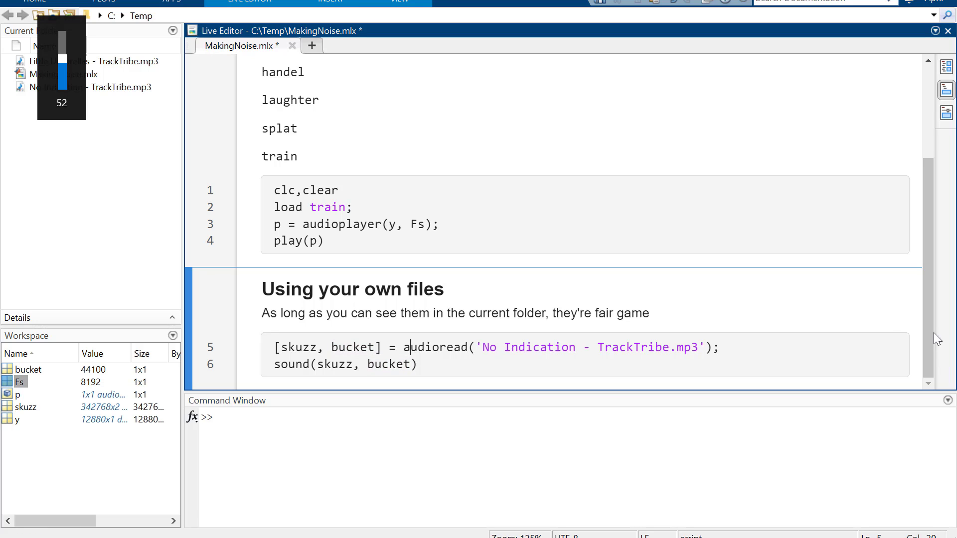
key(XF86AudioLowerVolume)
key(XF86AudioLowerVolume)
key(XF86AudioLowerVolume)
key(XF86AudioLowerVolume)
key(XF86AudioLowerVolume)
key(XF86AudioLowerVolume)
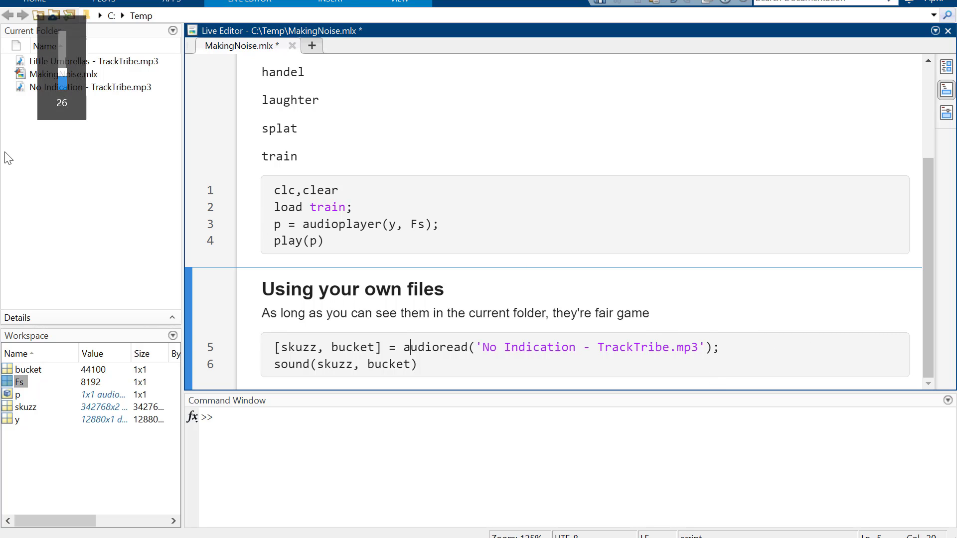
key(ctrl+s)
- Paste 'Little Umbrellas - TrackTribe.mp3' over the old file name on line 5 and run to play it
click(102, 61)
click(111, 59)
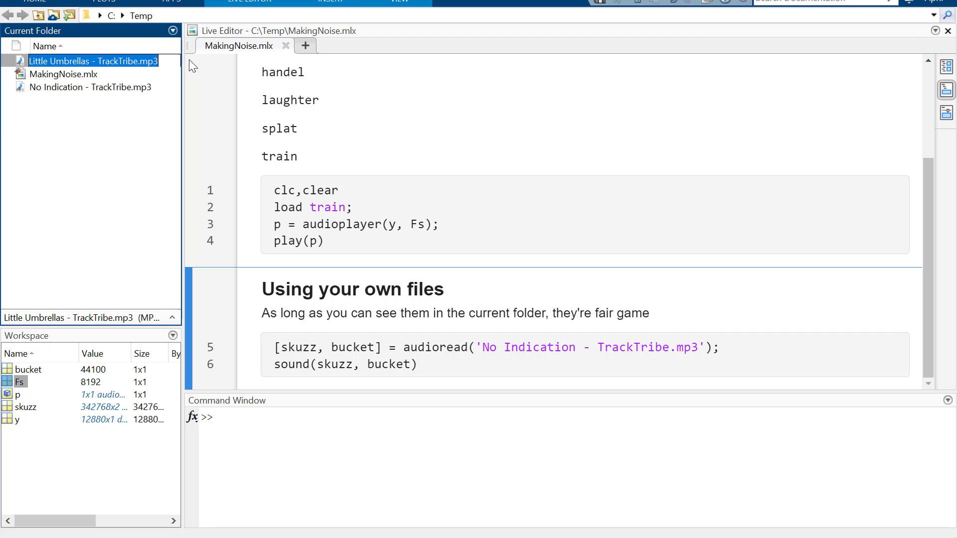
click(483, 348)
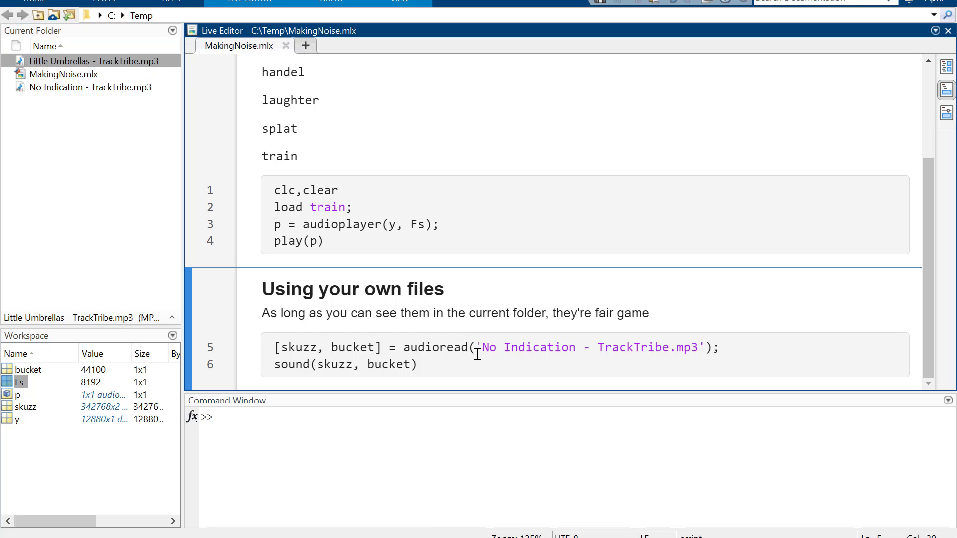
drag(483, 348, 697, 348)
key(ctrl+v)
key(ctrl+Return)
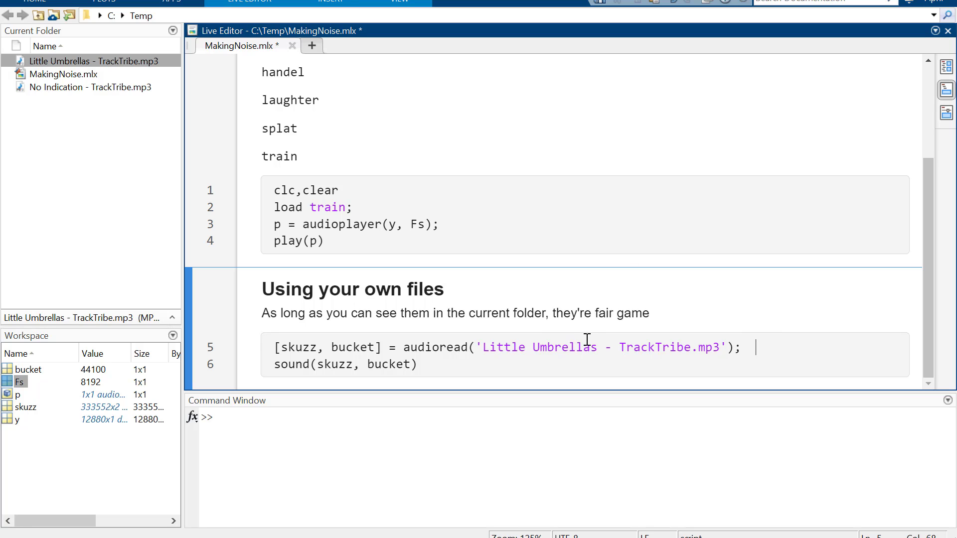
scroll(468, 308, up, 5)
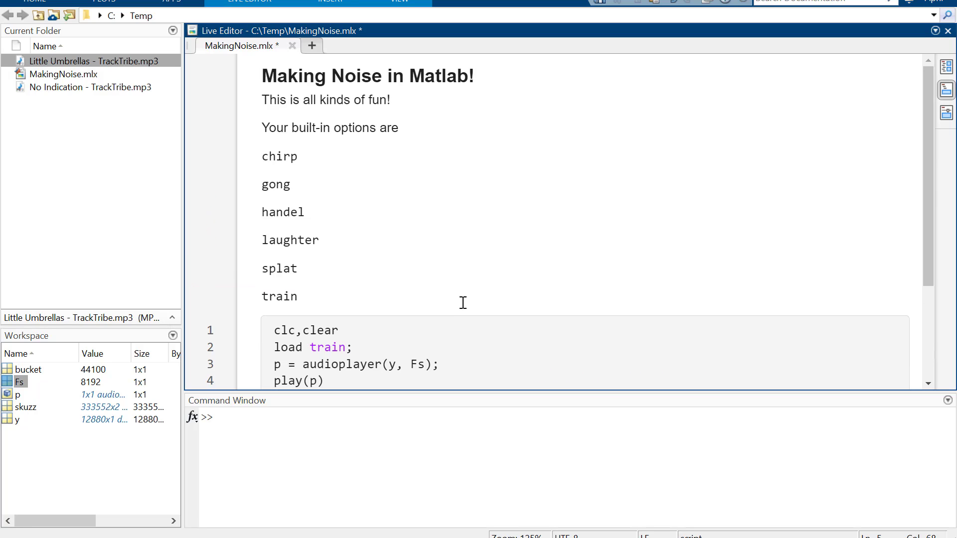
scroll(463, 302, down, 5)
scroll(464, 302, down, 3)
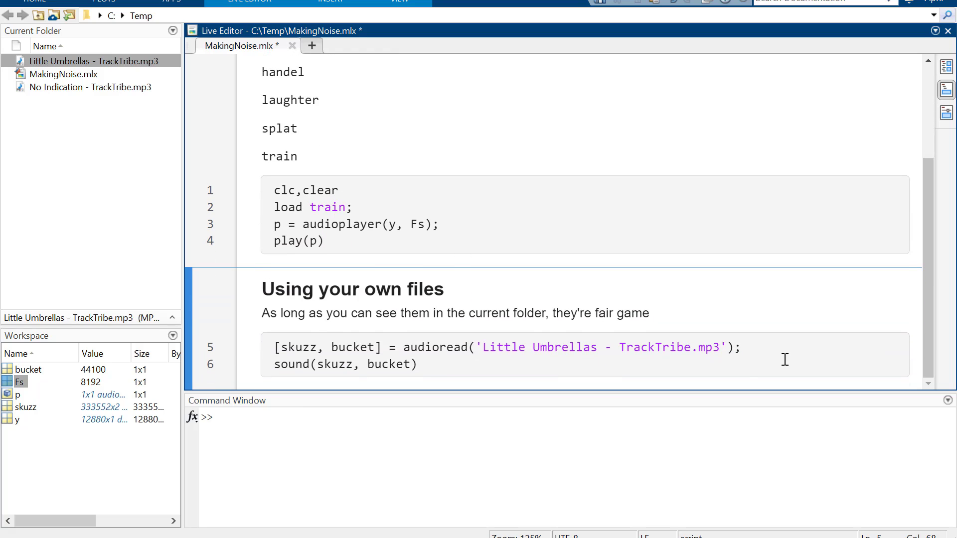
click(573, 368)
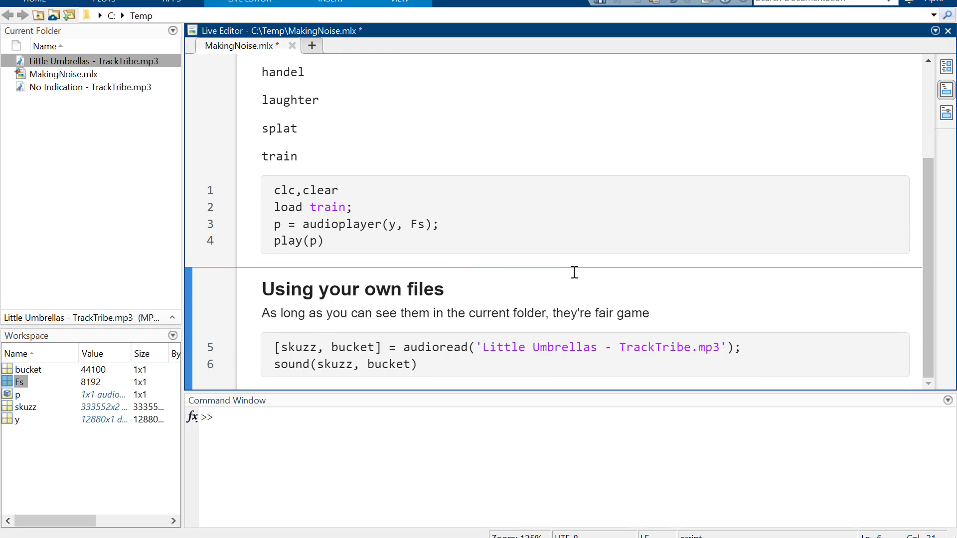